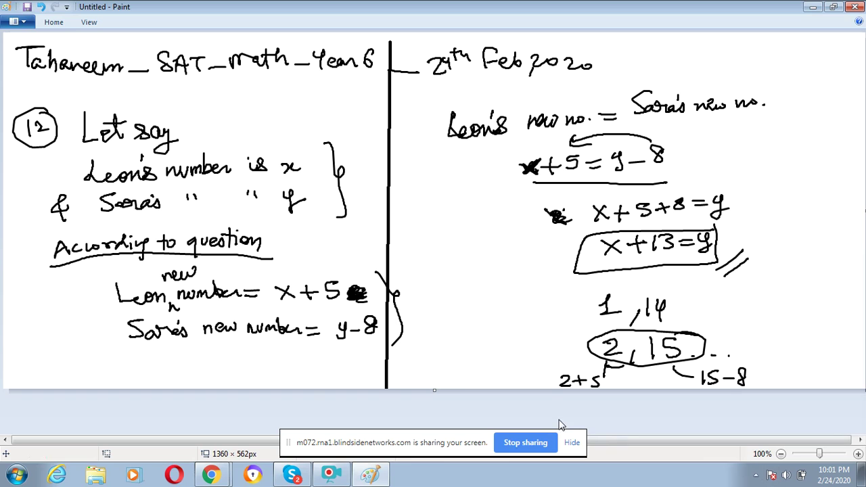
Stop sharing the screen and bring the Chrome window forward
left_click(545, 445)
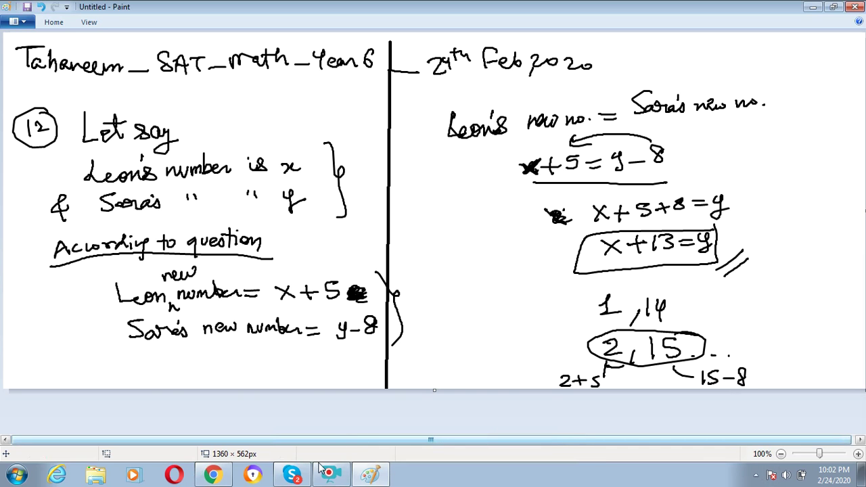
left_click(215, 473)
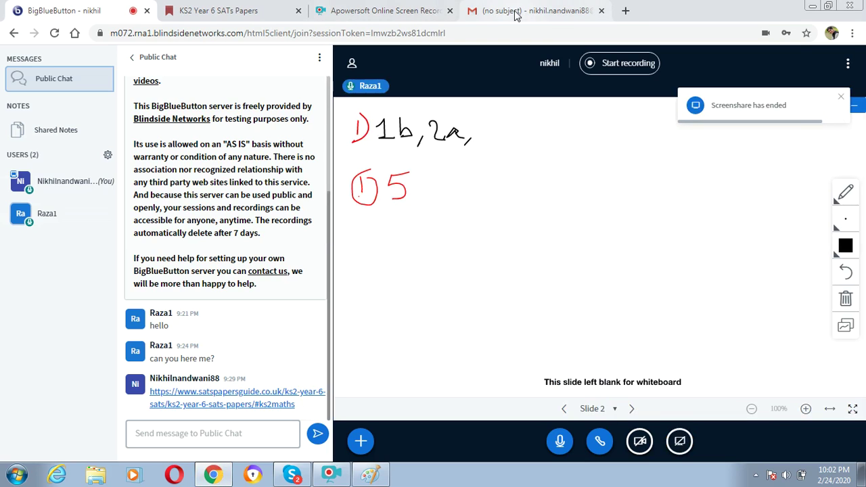
left_click(515, 12)
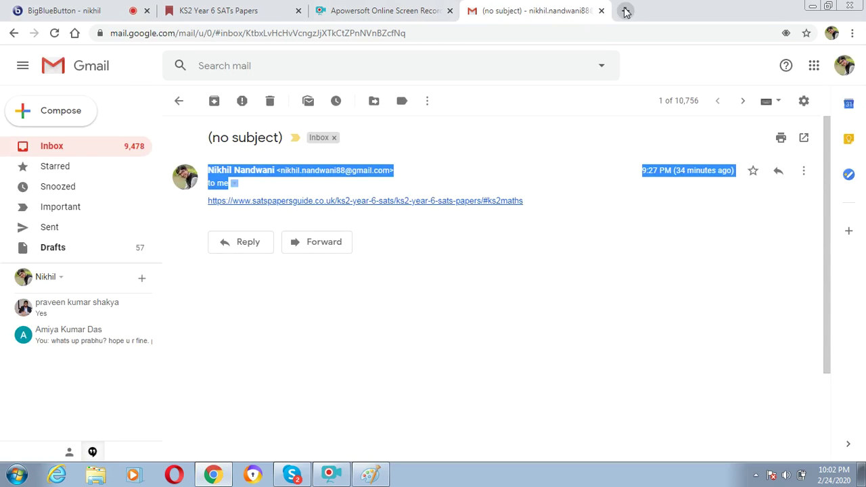
Search Google for 'google drive' in a new browser tab
left_click(625, 10)
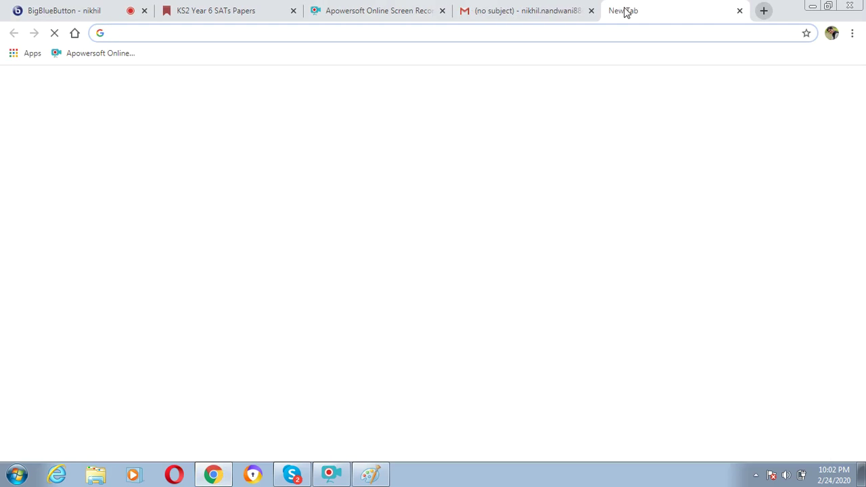
type("g")
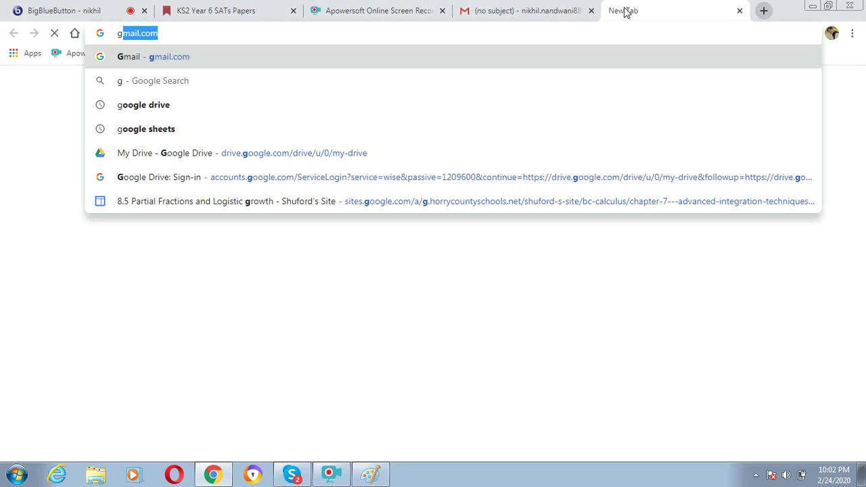
type("mail.com")
key("Down")
key("Down")
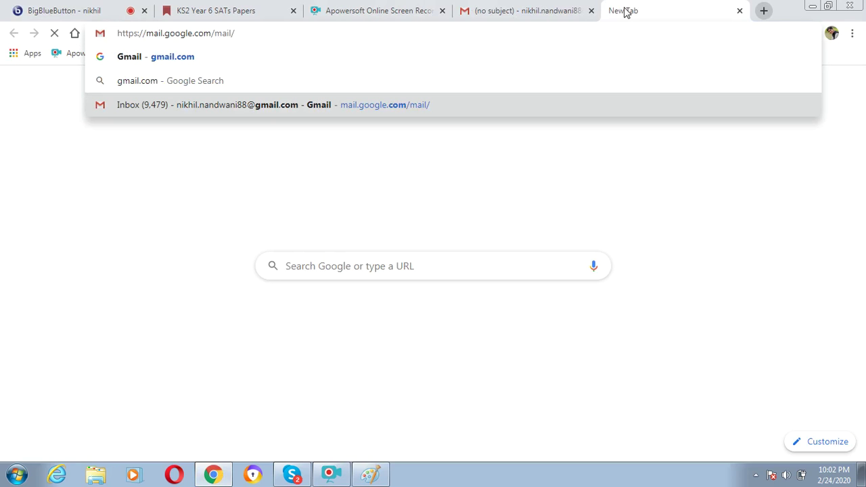
key("BackSpace")
key("BackSpace")
key("BackSpace")
key("BackSpace")
key("BackSpace")
key("BackSpace")
key("BackSpace")
key("BackSpace")
key("BackSpace")
key("BackSpace")
key("BackSpace")
key("BackSpace")
key("BackSpace")
key("BackSpace")
key("BackSpace")
key("BackSpace")
key("BackSpace")
key("BackSpace")
key("BackSpace")
key("BackSpace")
key("BackSpace")
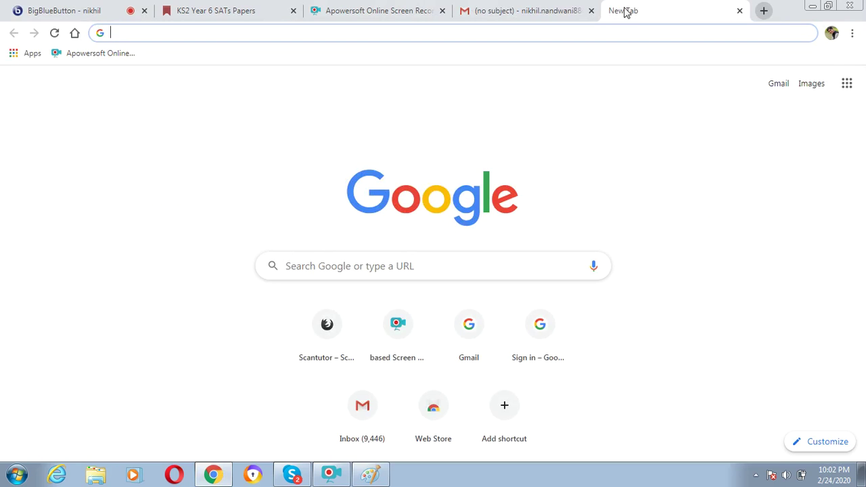
type("goo")
key("Down")
key("Down")
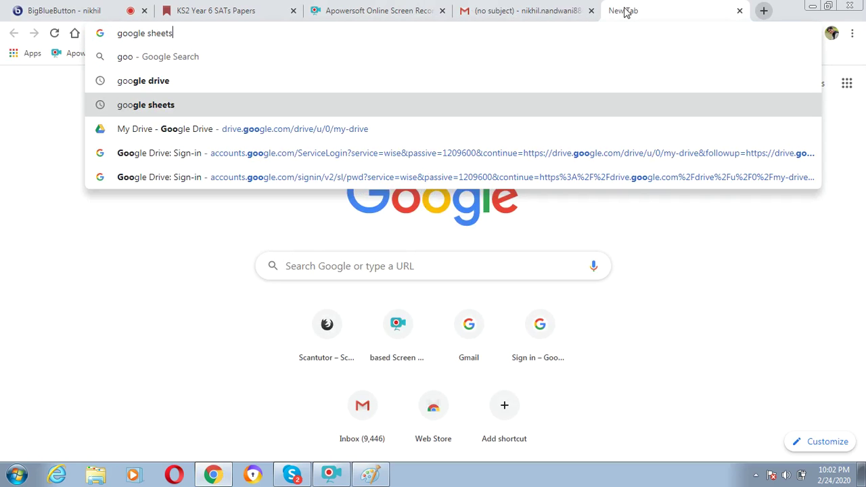
key("Up")
key("Return")
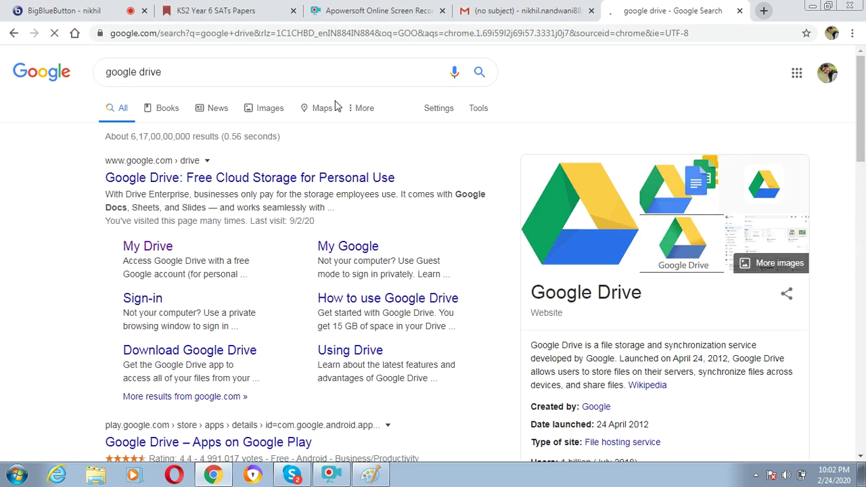
Open My Drive from the search results and place the cursor in the Search Drive box
left_click(158, 248)
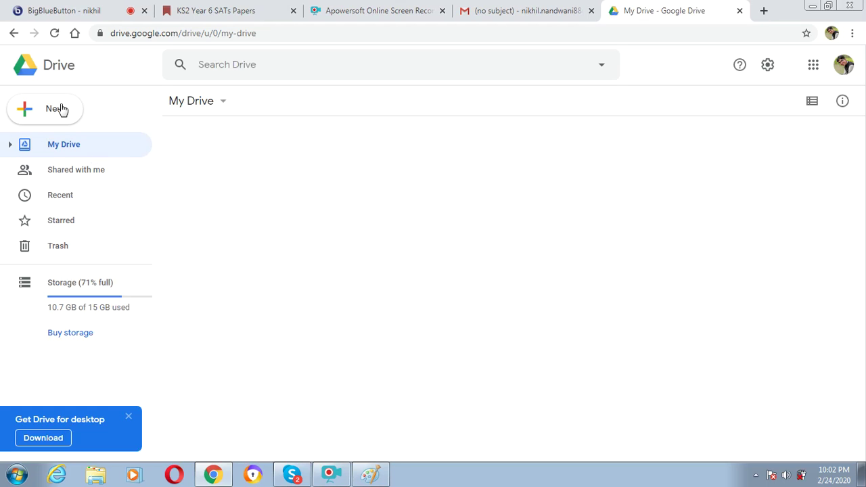
left_click(83, 8)
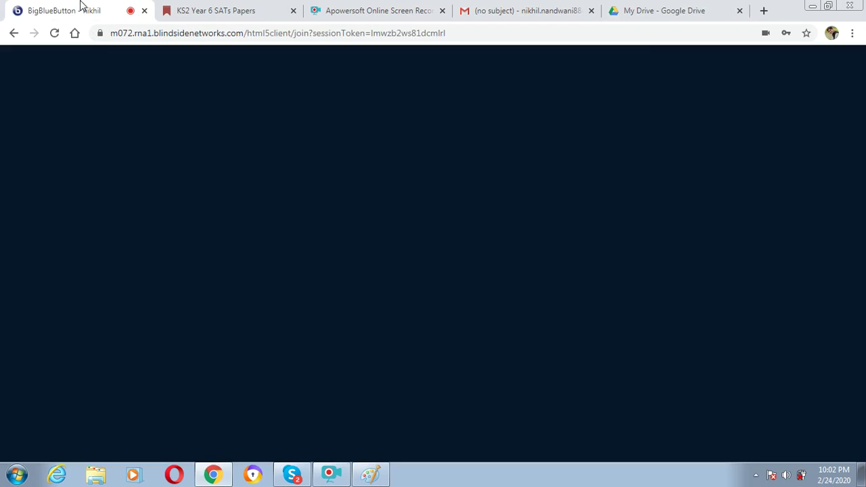
left_click(676, 8)
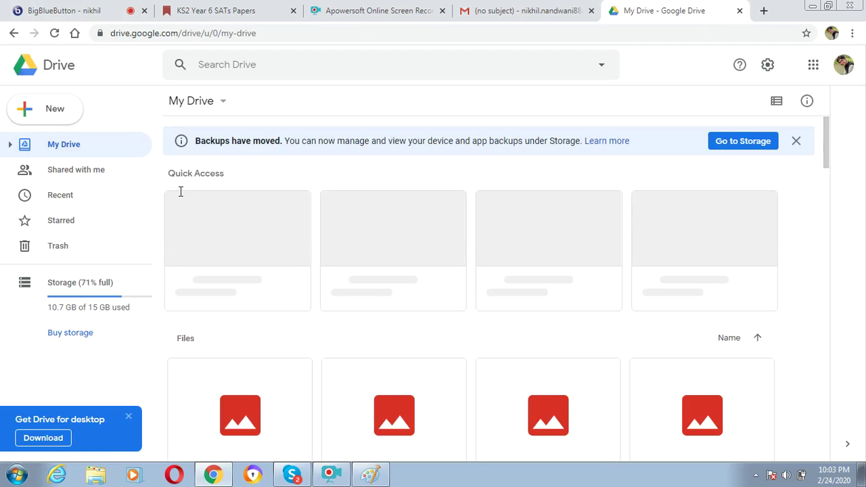
left_click(268, 64)
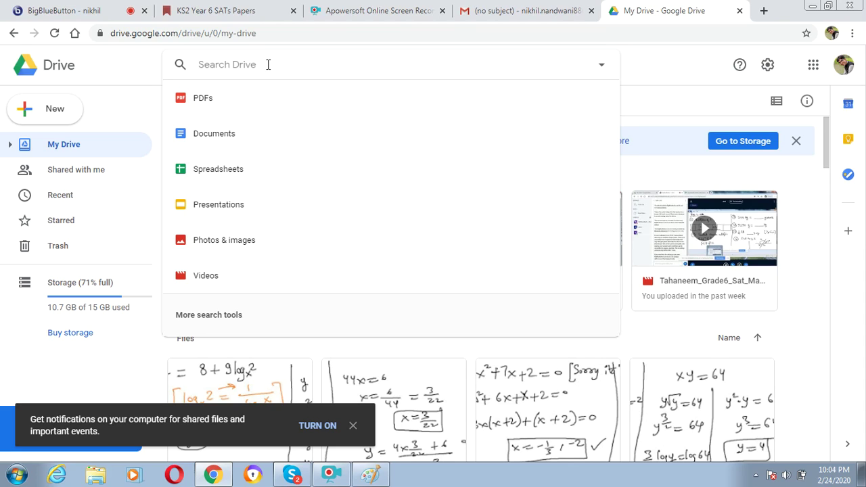
Search Drive for the student's name to list her past SAT lesson recordings
left_click(101, 10)
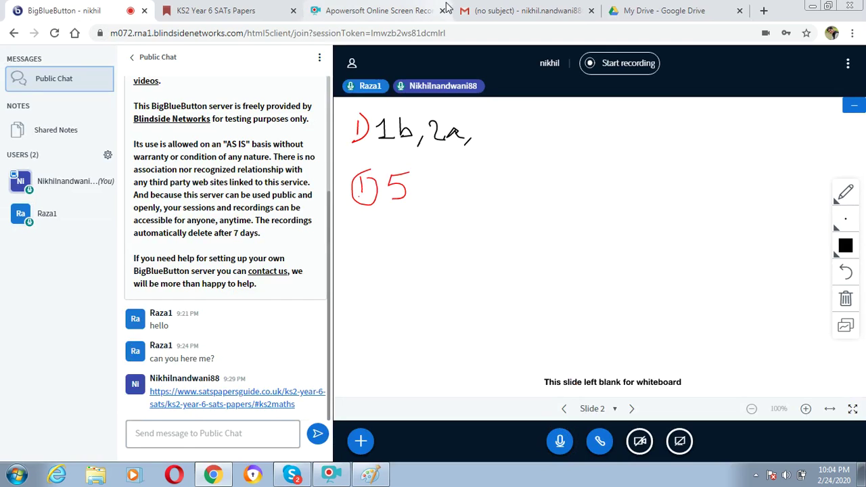
left_click(649, 7)
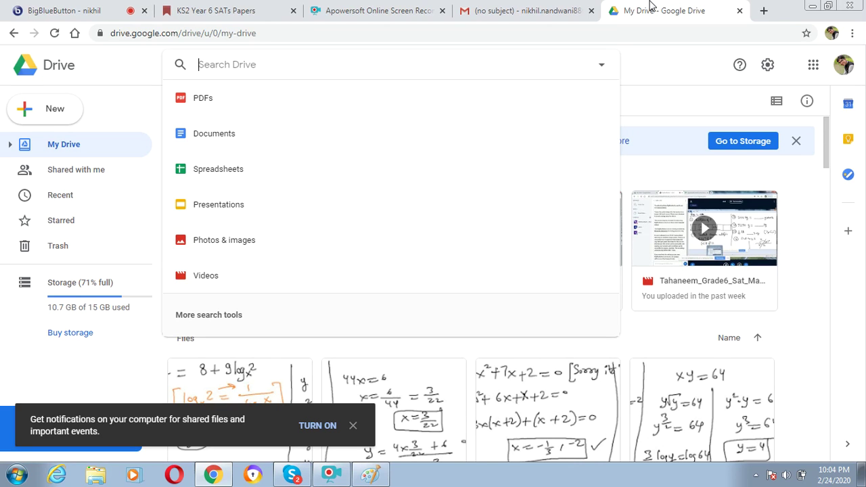
type("tah")
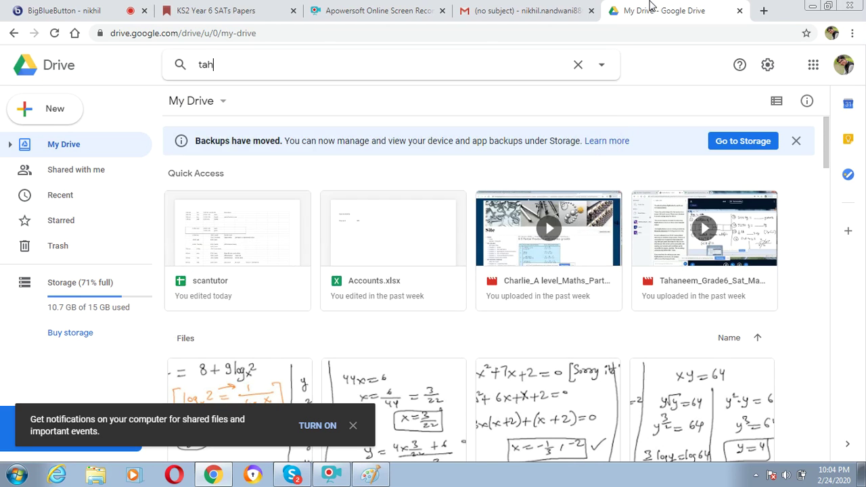
type("neem")
key("Return")
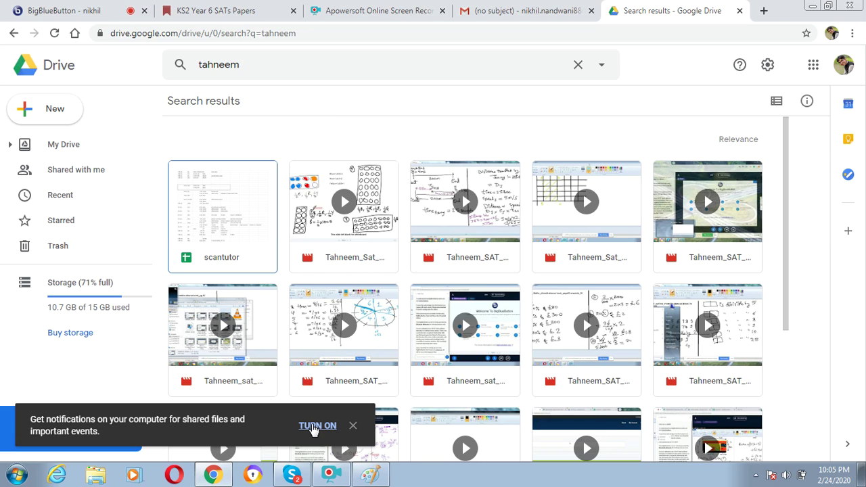
Upload the Grade6 SAT Maths abacus revision video from the screen-recorder folder via File upload
left_click(57, 115)
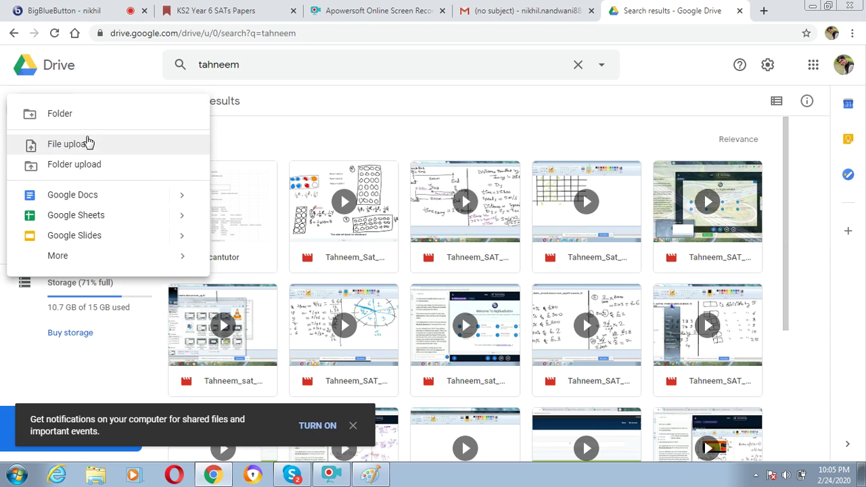
left_click(88, 144)
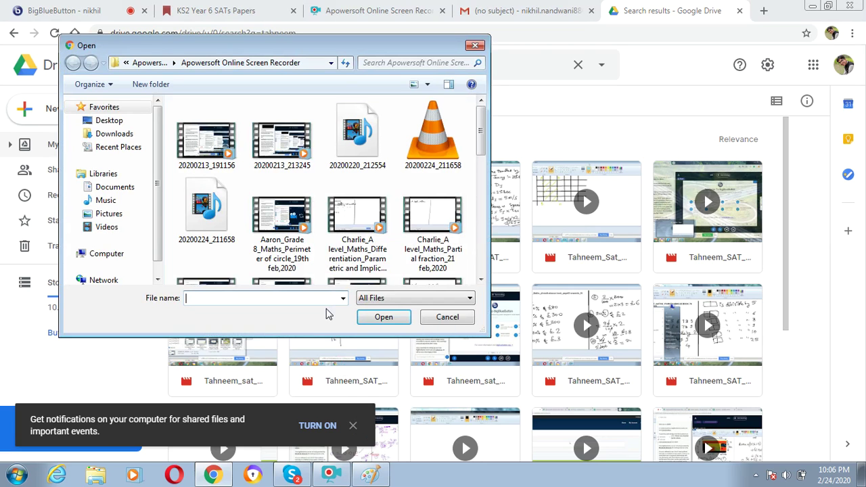
left_click(308, 155)
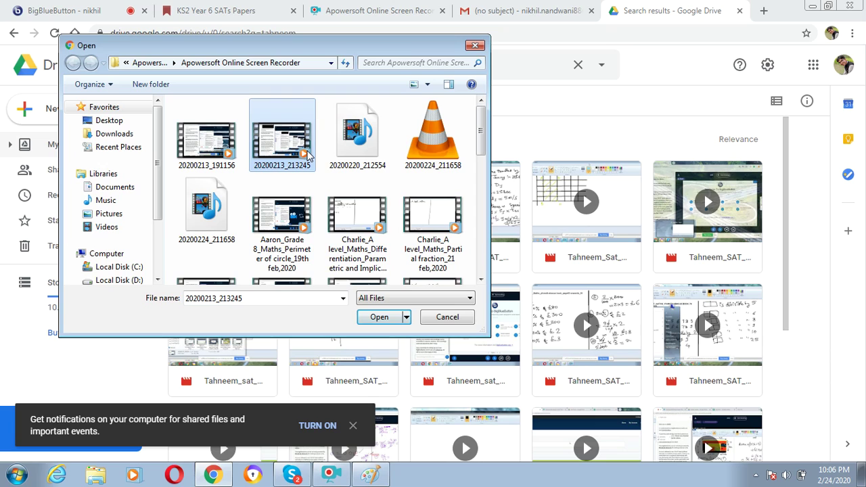
key("t")
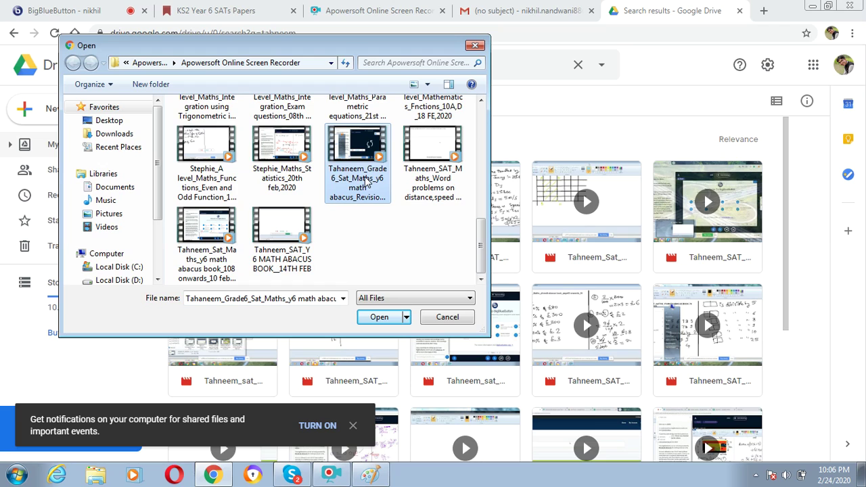
key("Right")
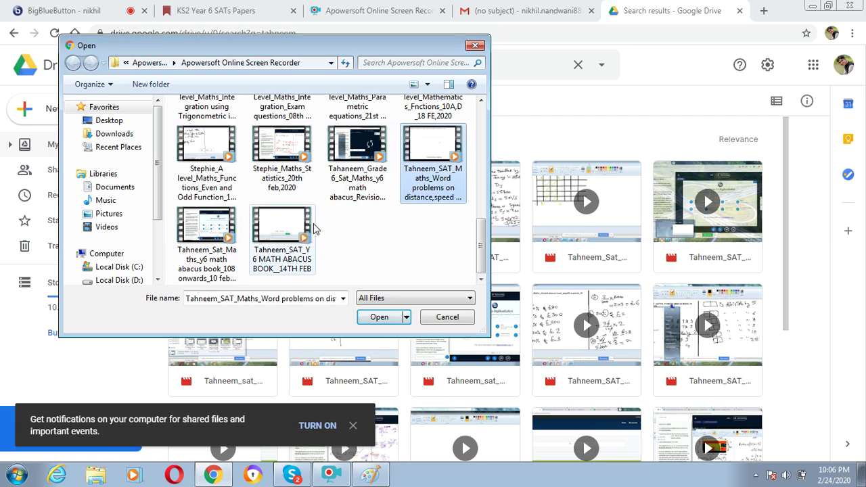
left_click(368, 187)
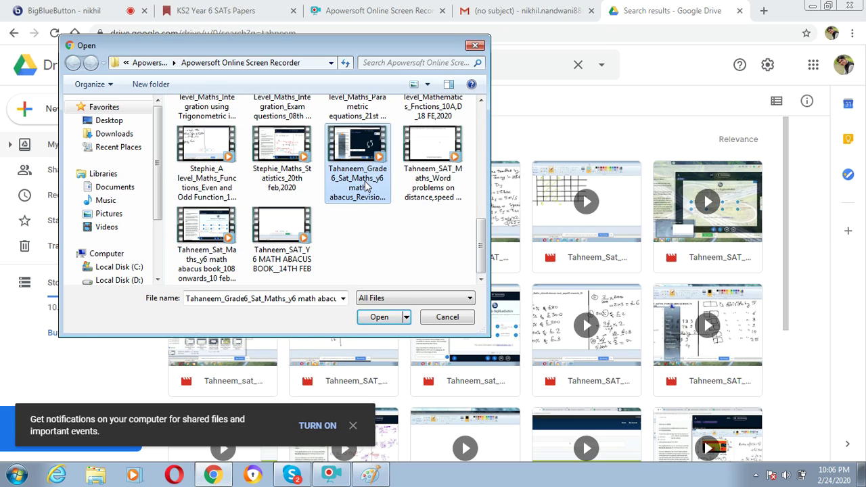
double_click(365, 181)
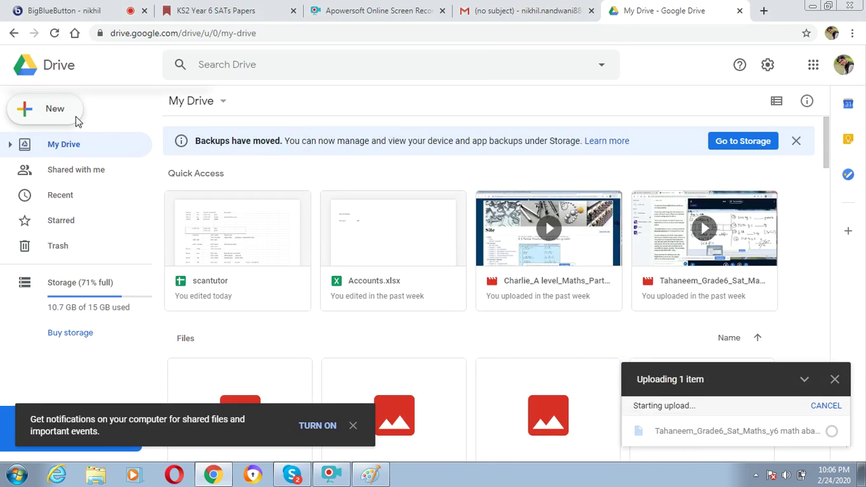
left_click(54, 114)
left_click(54, 115)
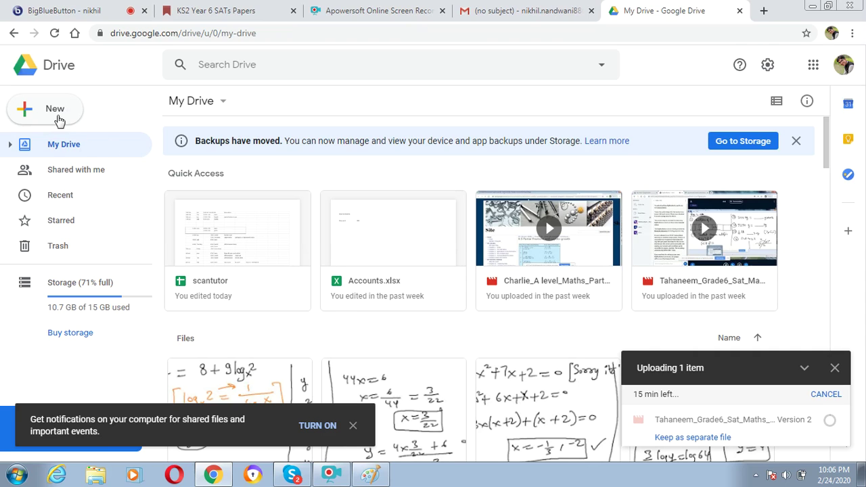
left_click(98, 6)
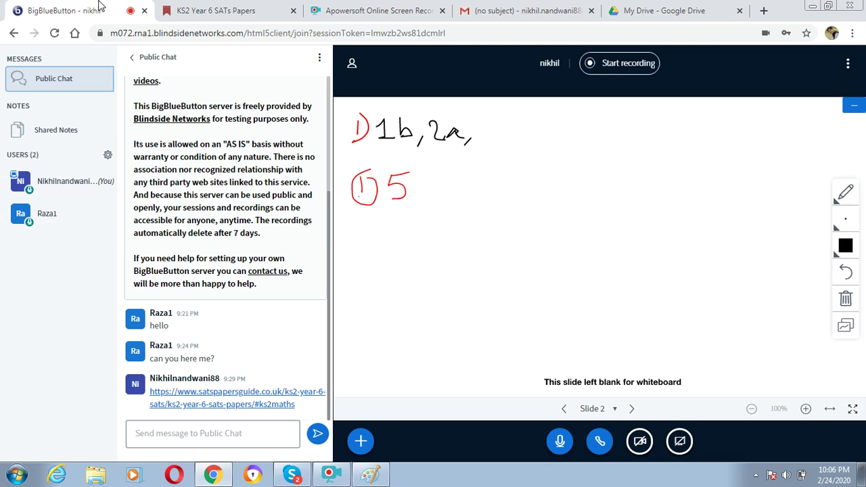
left_click(628, 13)
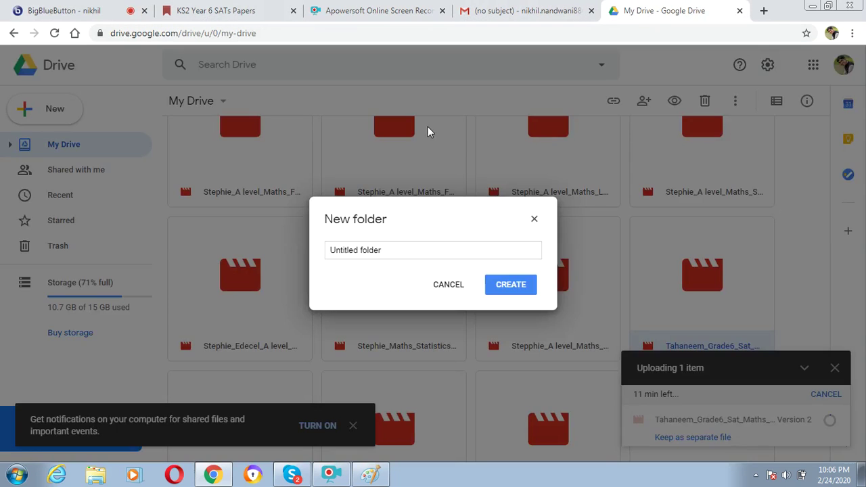
left_click(535, 221)
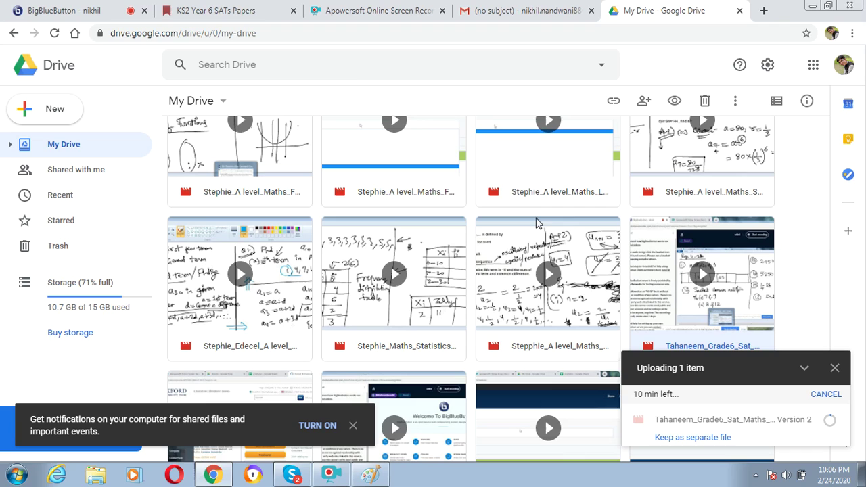
left_click(294, 69)
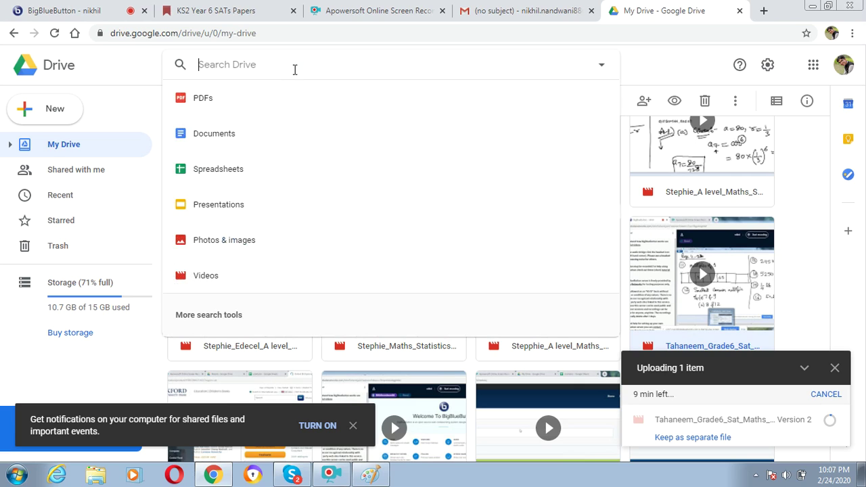
Replace the mistaken name in the Drive search with the other student's name and search
type("kavin")
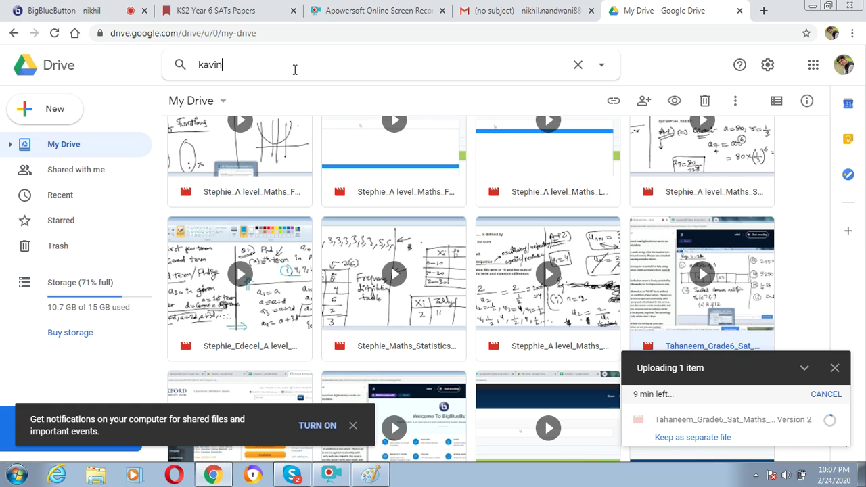
key("BackSpace")
key("BackSpace")
key("BackSpace")
key("BackSpace")
key("BackSpace")
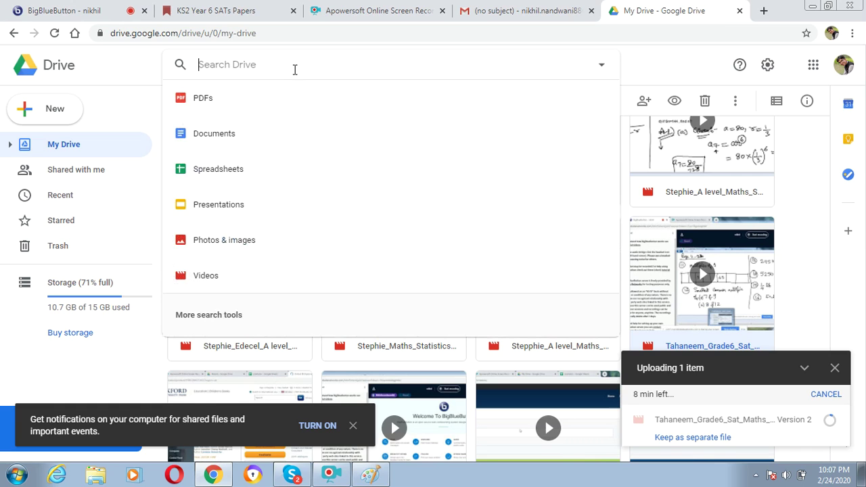
type("rami")
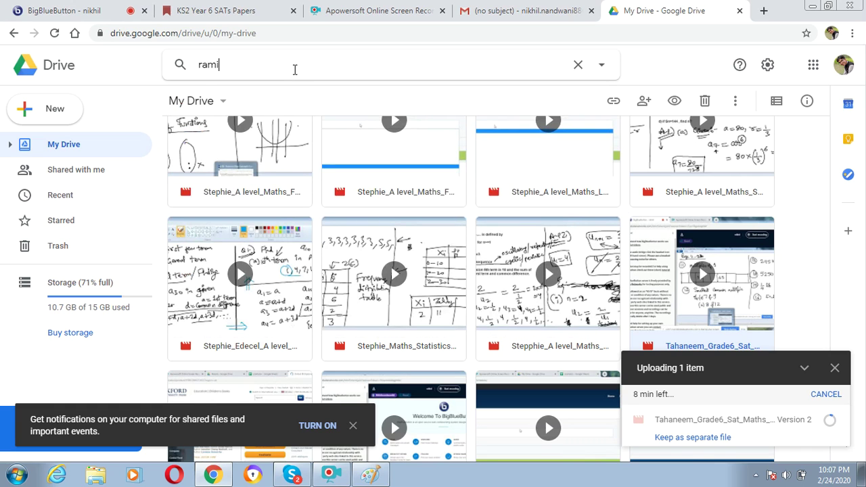
type("th")
key("Return")
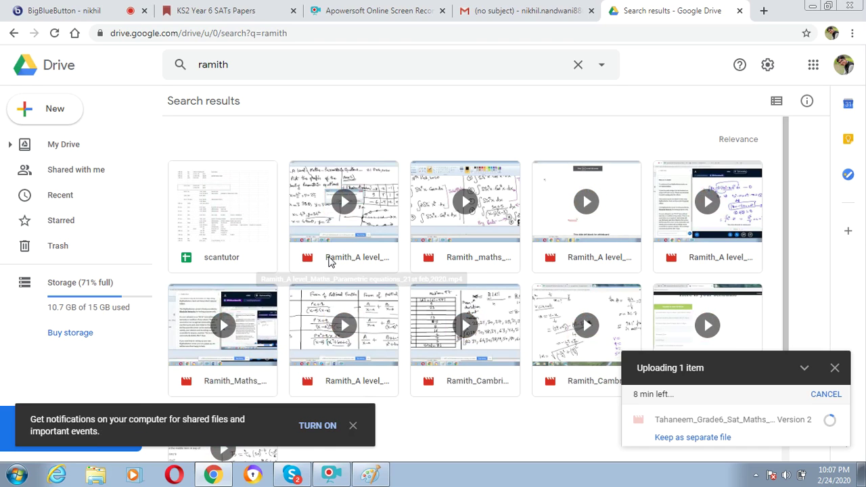
Send a Drive share invitation for the Parametric equations lesson video to the tutoring contact
right_click(329, 262)
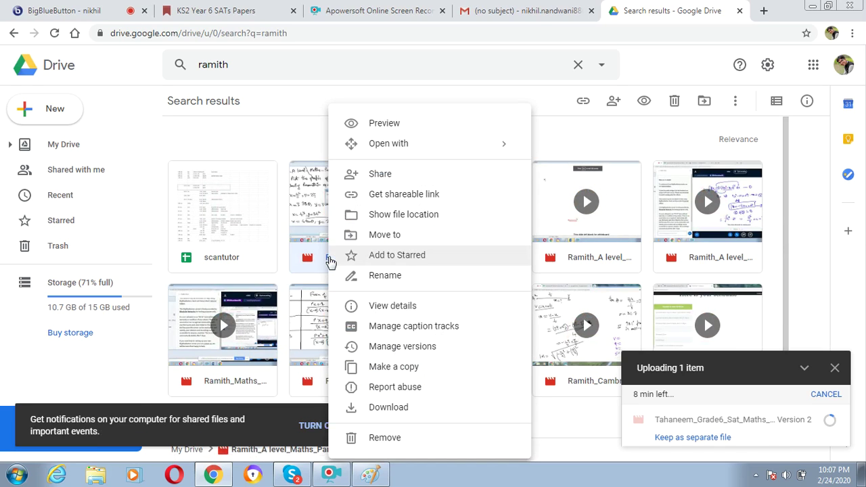
left_click(396, 180)
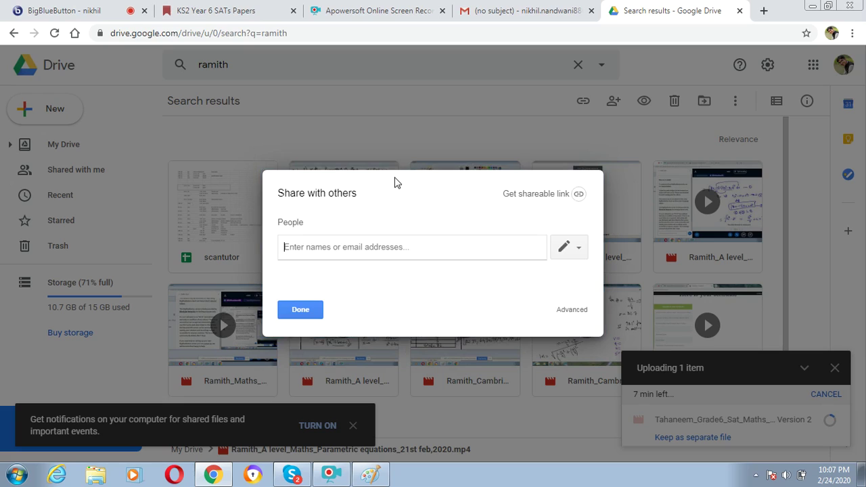
type("et")
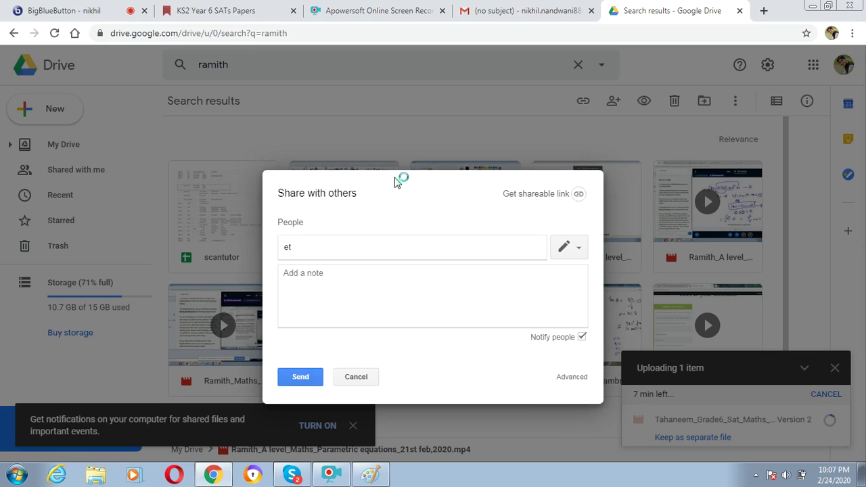
type("u")
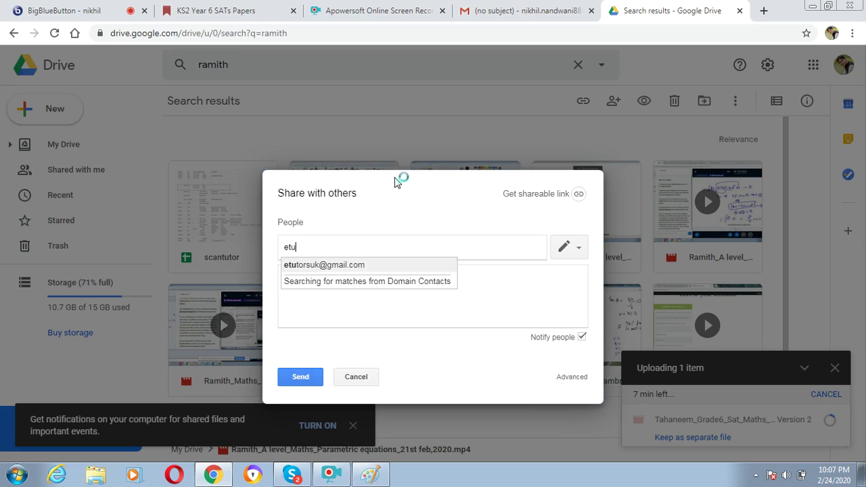
type("t")
key("Return")
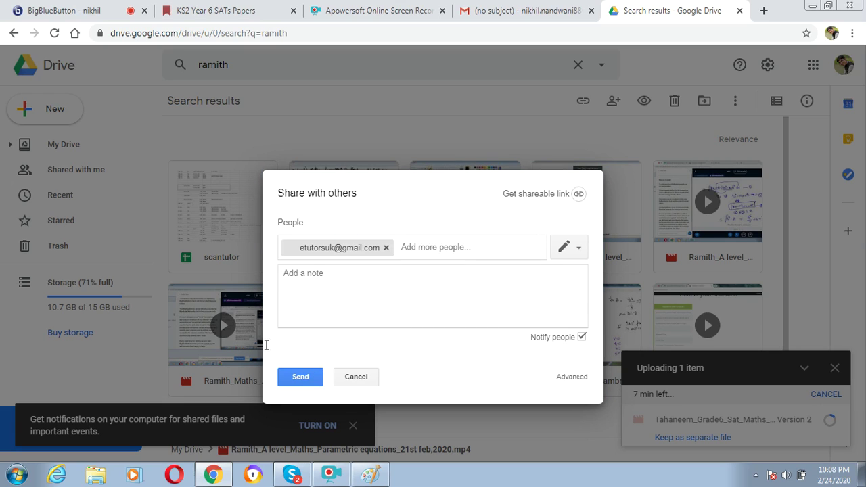
left_click(300, 377)
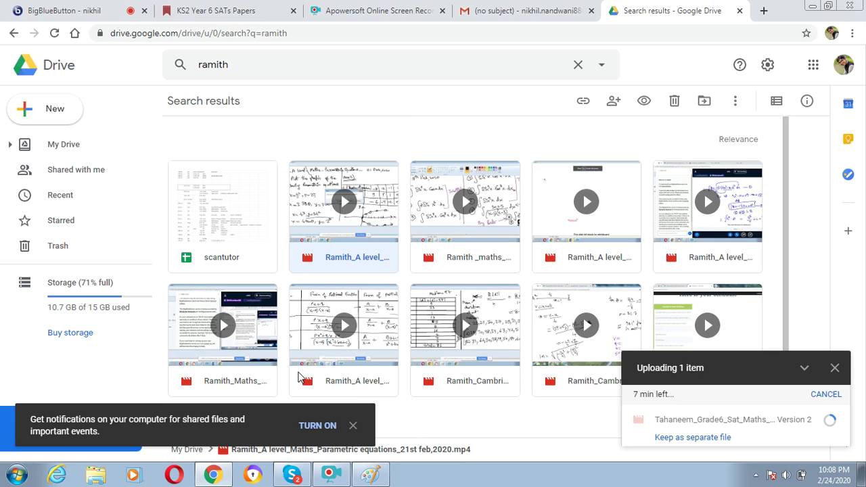
Search Drive for the next student's name to list their lesson videos
left_click(244, 62)
key("BackSpace")
key("BackSpace")
key("BackSpace")
key("BackSpace")
key("BackSpace")
key("BackSpace")
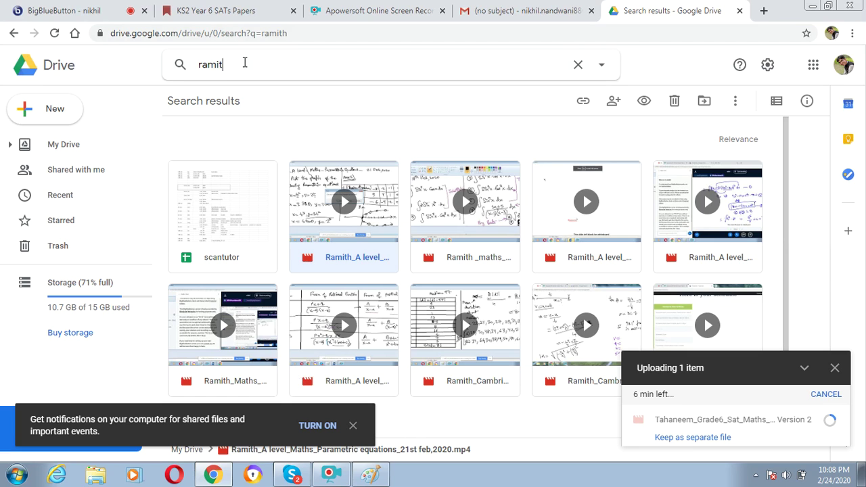
type("charlie")
key("Return")
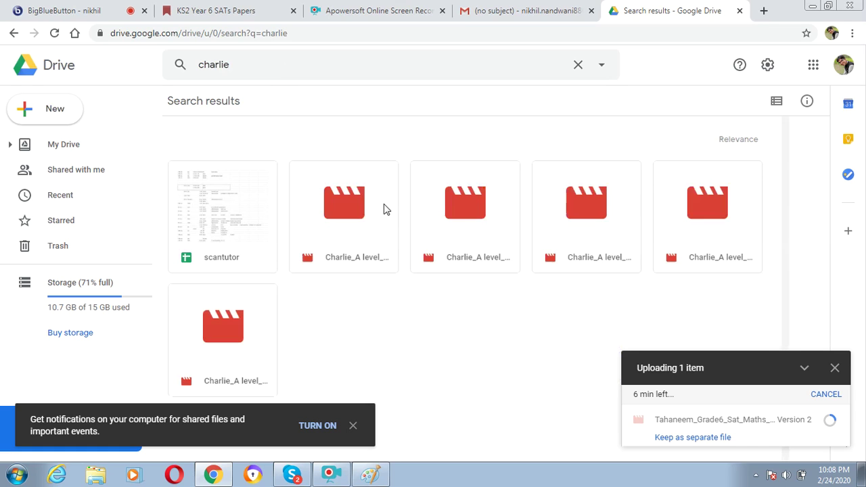
Share the A level Maths Partial fraction video with the tutoring contact's e-mail address
left_click(344, 264)
right_click(343, 263)
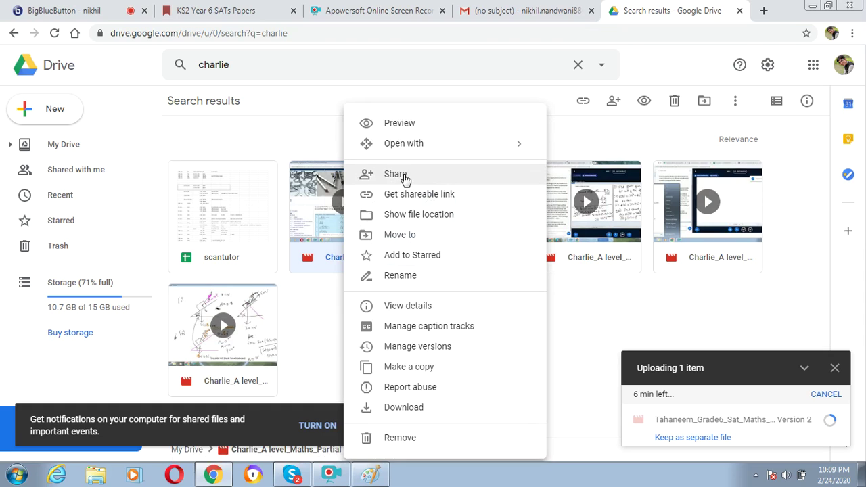
left_click(399, 174)
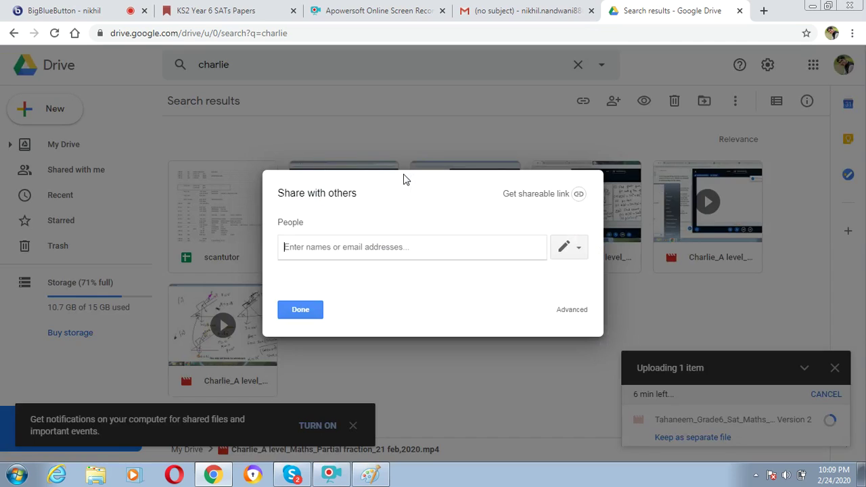
type("et")
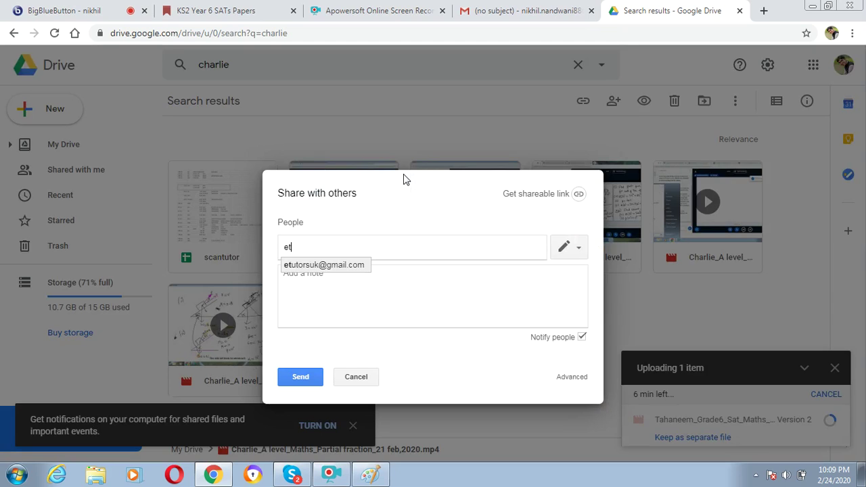
key("Return")
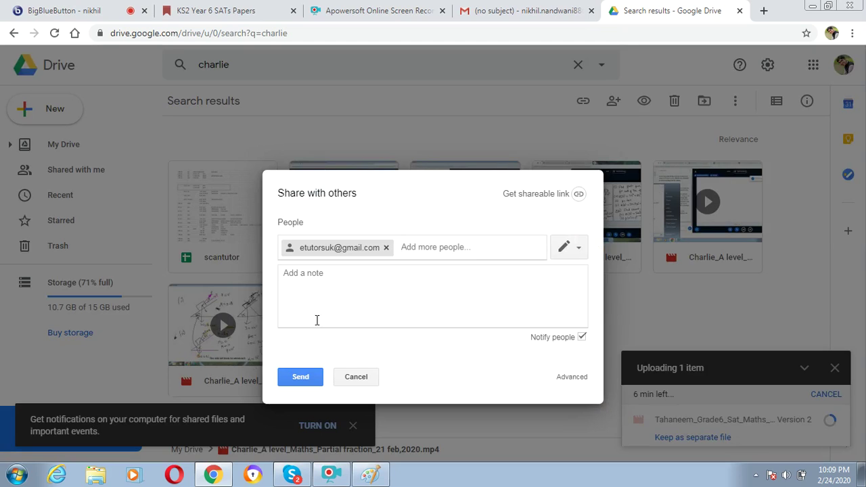
left_click(303, 379)
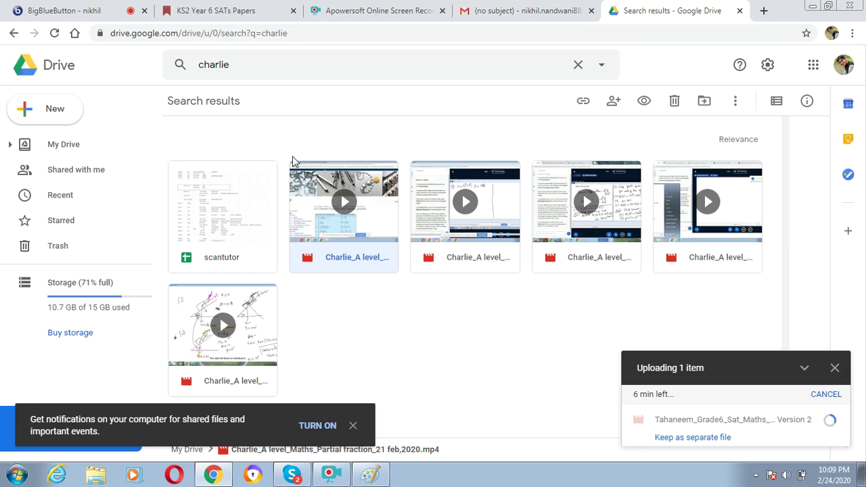
Search Drive for the third student's name to list their lesson videos
left_click(252, 63)
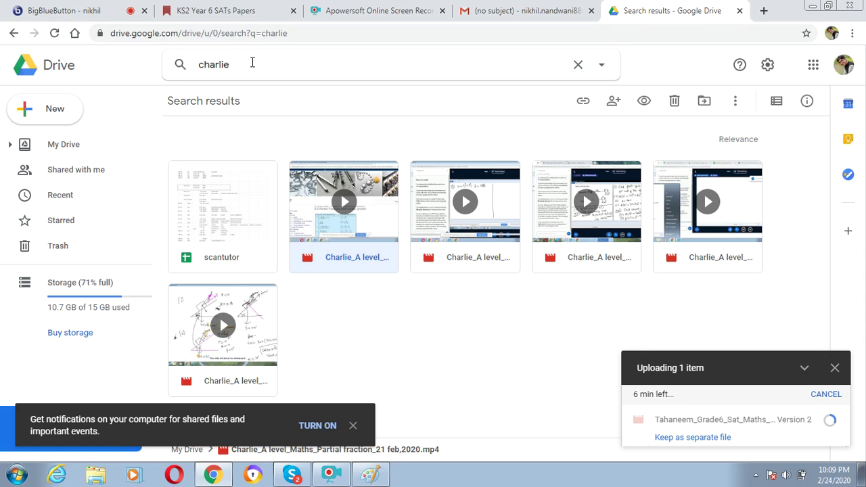
key("BackSpace")
key("BackSpace")
key("BackSpace")
key("BackSpace")
key("BackSpace")
key("BackSpace")
key("BackSpace")
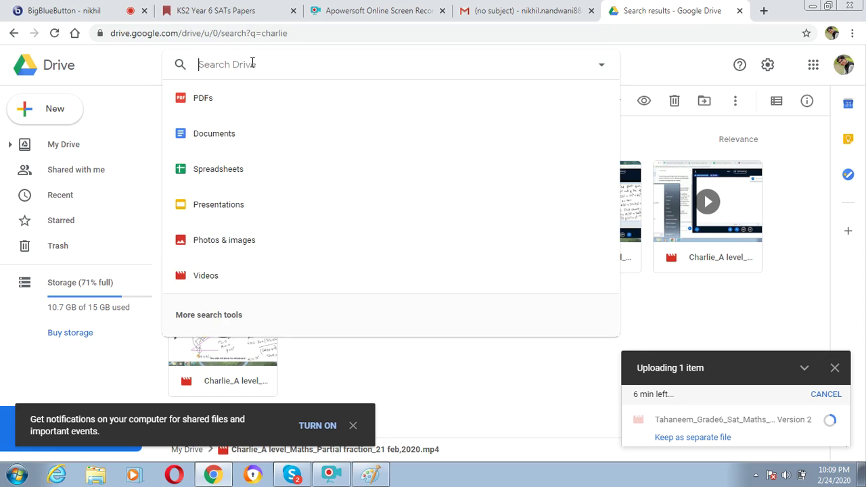
type("ste")
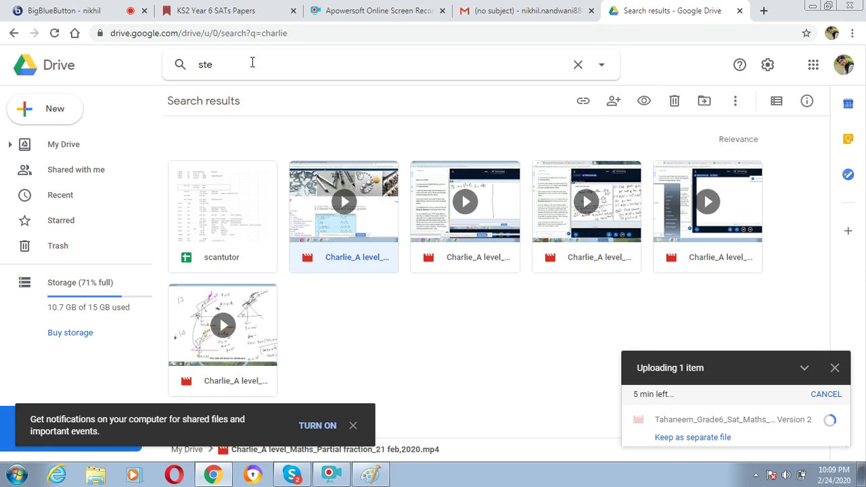
type("phie")
key("Return")
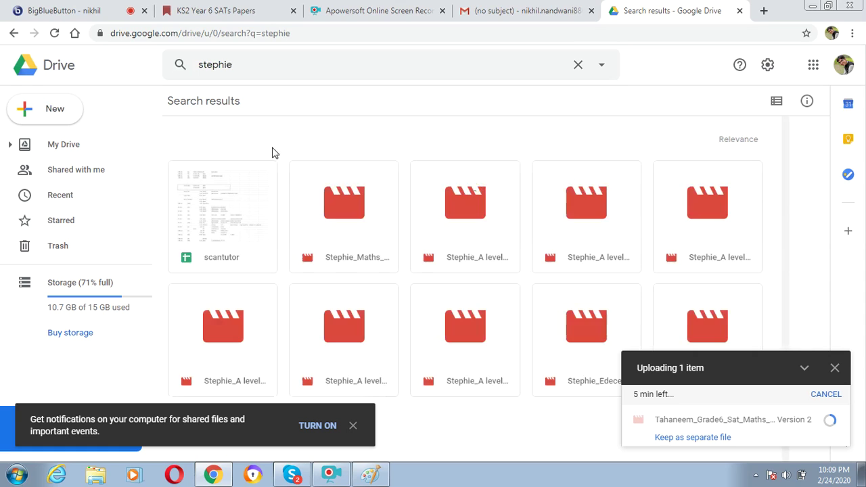
Share the 20th feb Maths Statistics video with the same contact, then return to BigBlueButton
left_click(359, 274)
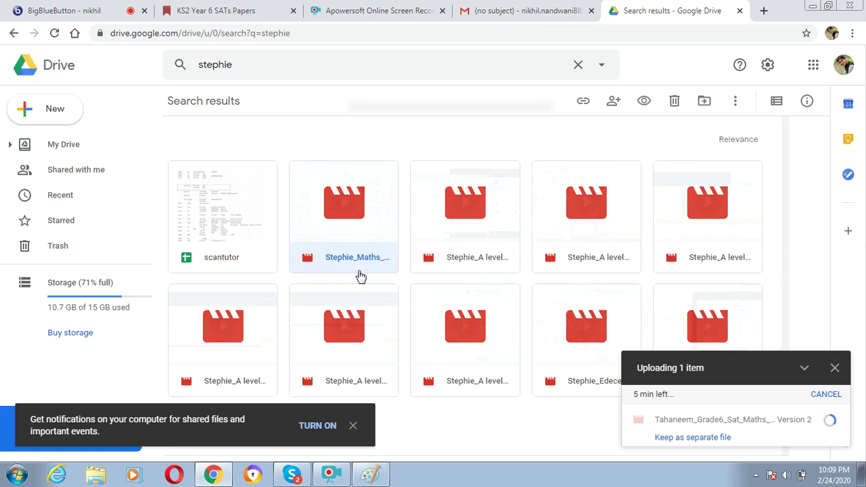
right_click(359, 276)
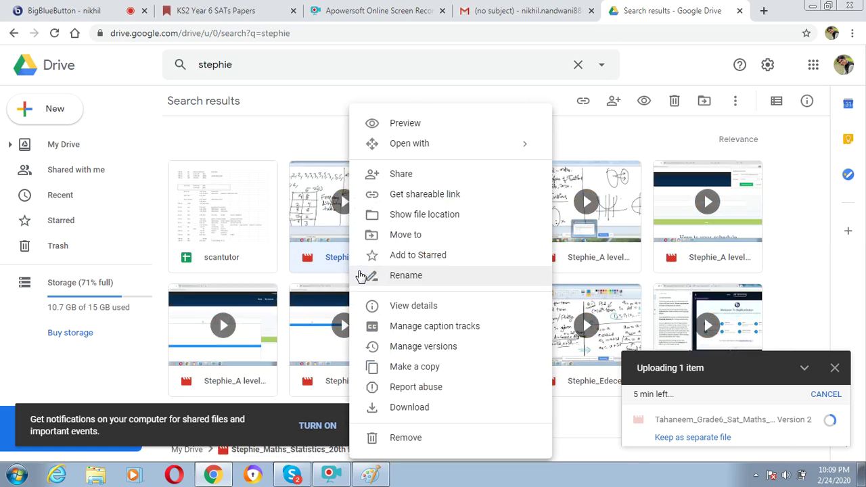
left_click(422, 180)
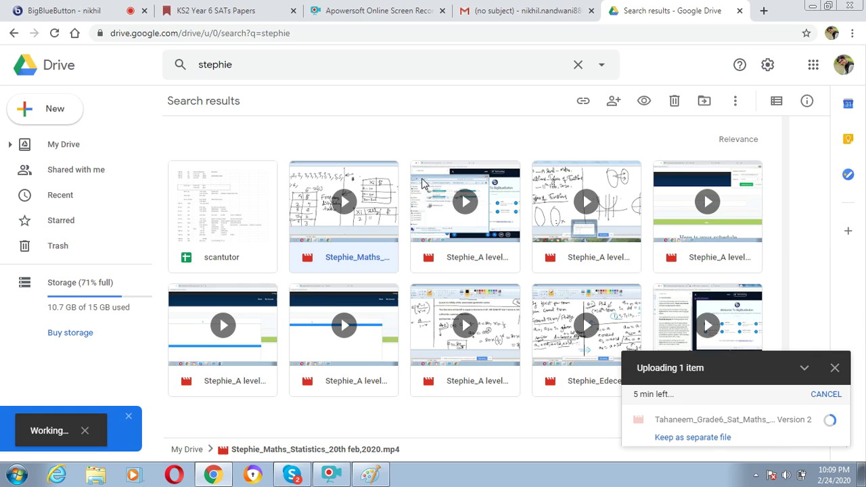
type("et")
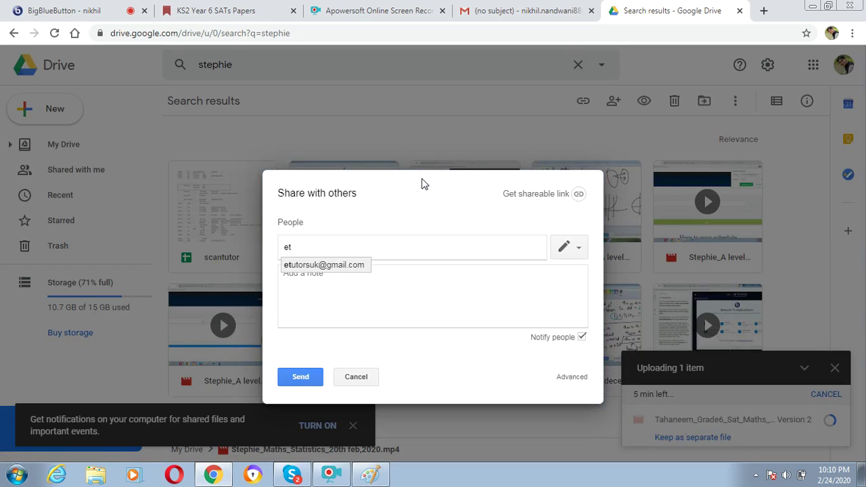
key("Return")
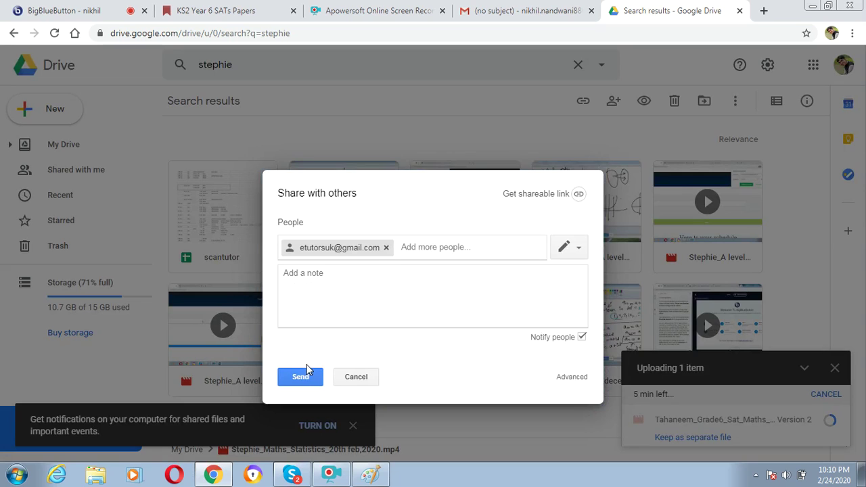
left_click(305, 379)
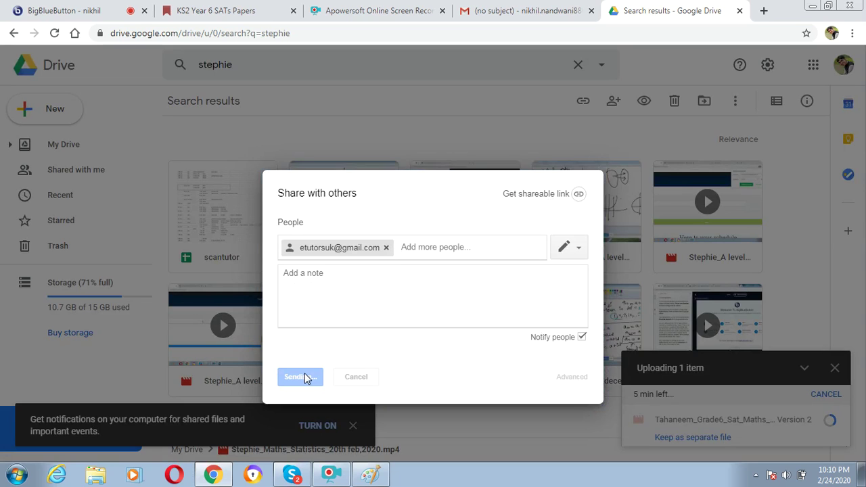
left_click(98, 7)
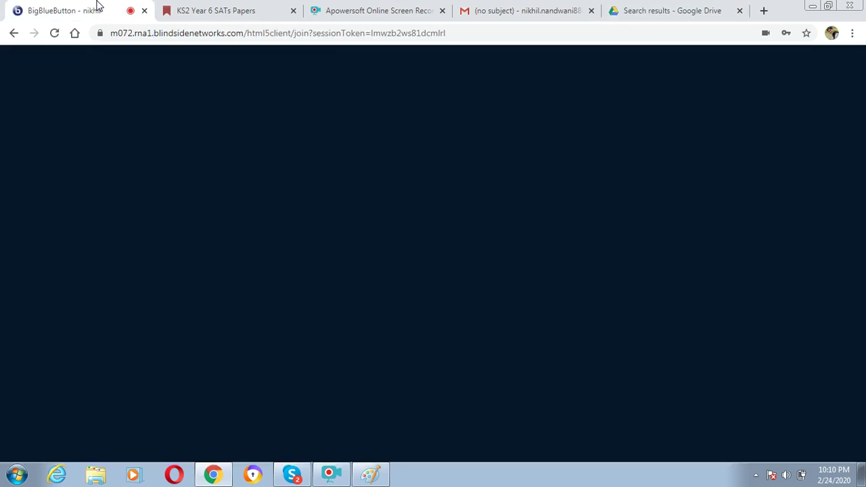